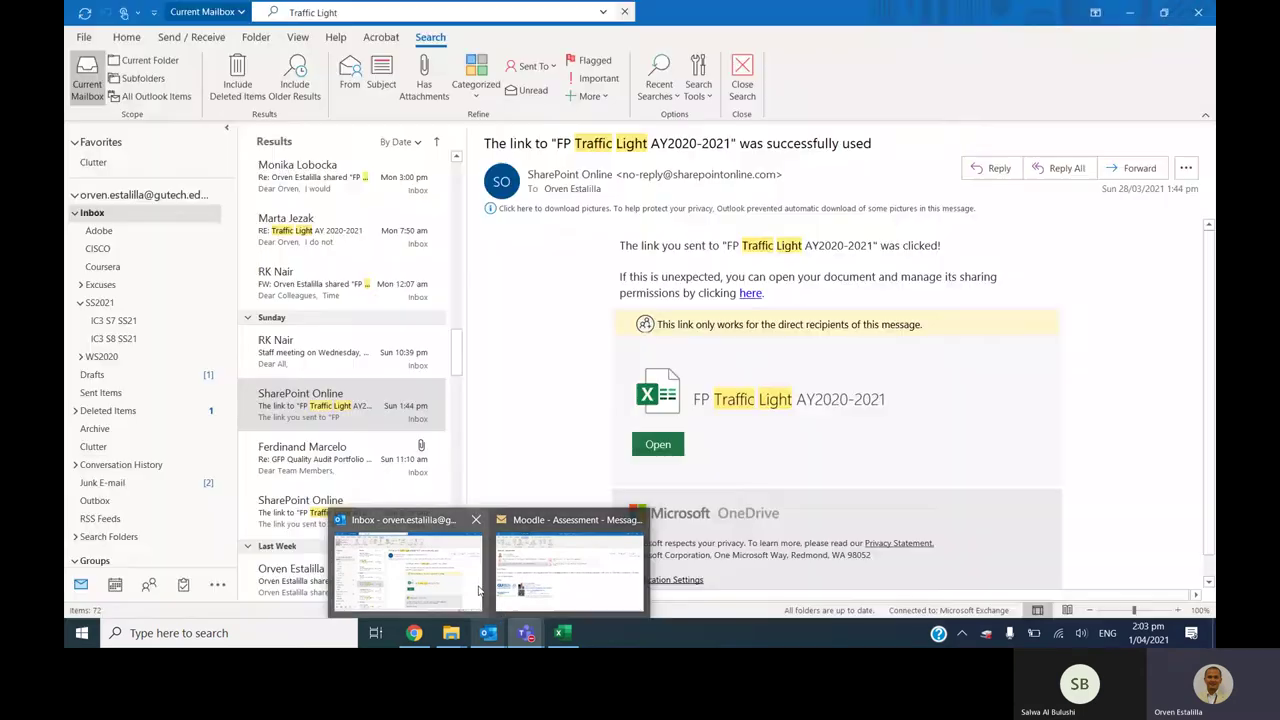
Step: Open the shared FP Traffic Light AY2020-2021 workbook from the SharePoint email in Outlook
{"action": "left_click", "coordinate": [432, 530]}
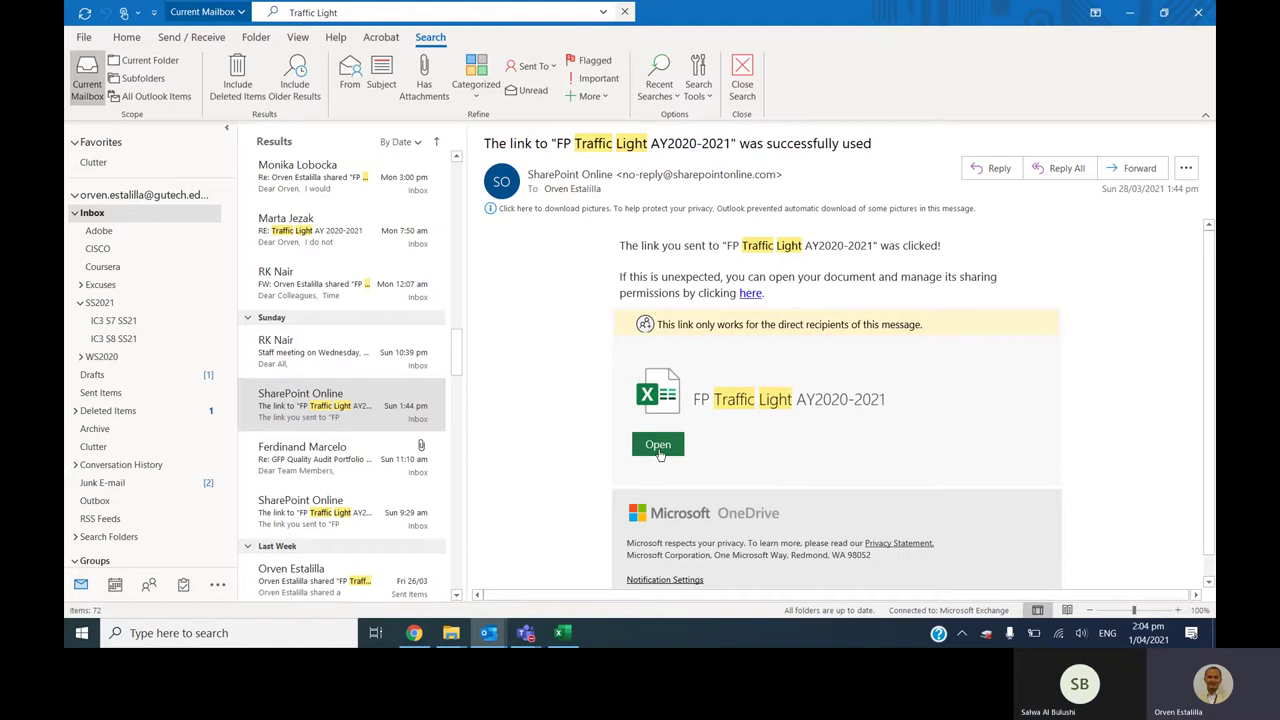
{"action": "left_click", "coordinate": [658, 446]}
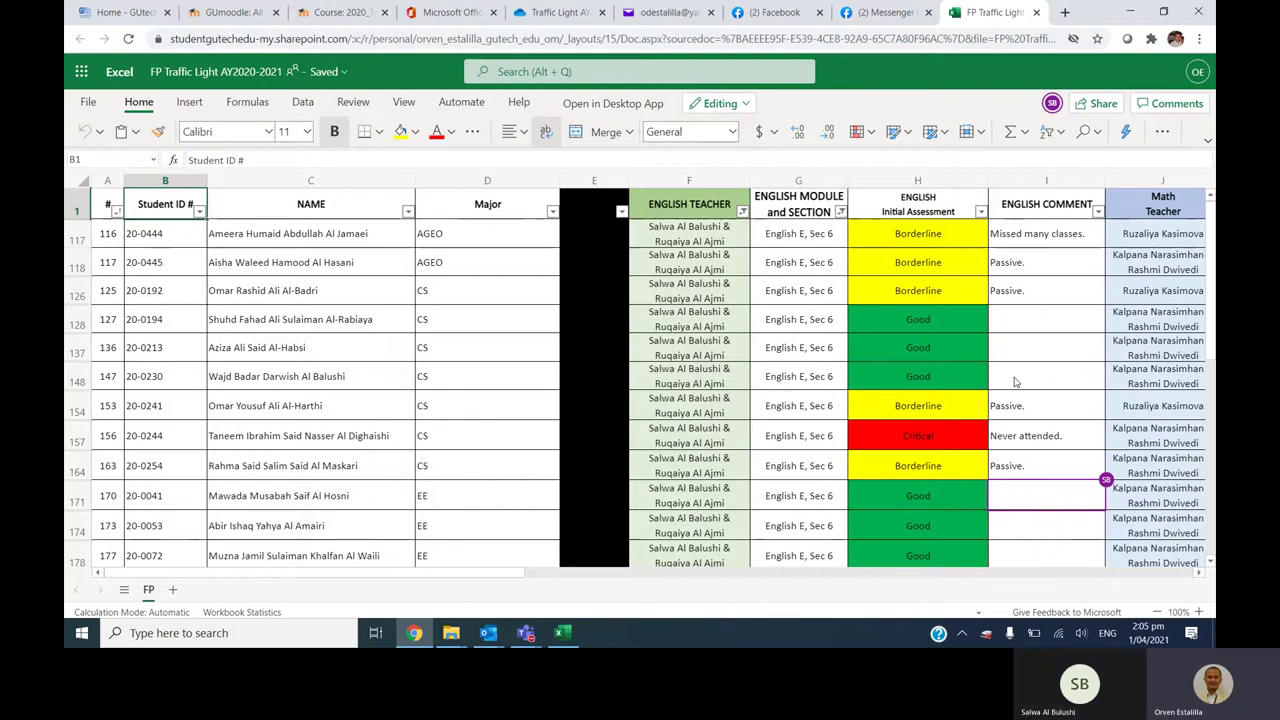
Step: Enter 'Good' as the English comment in cell I148
{"action": "left_click", "coordinate": [1015, 380]}
{"action": "double_click", "coordinate": [1015, 378]}
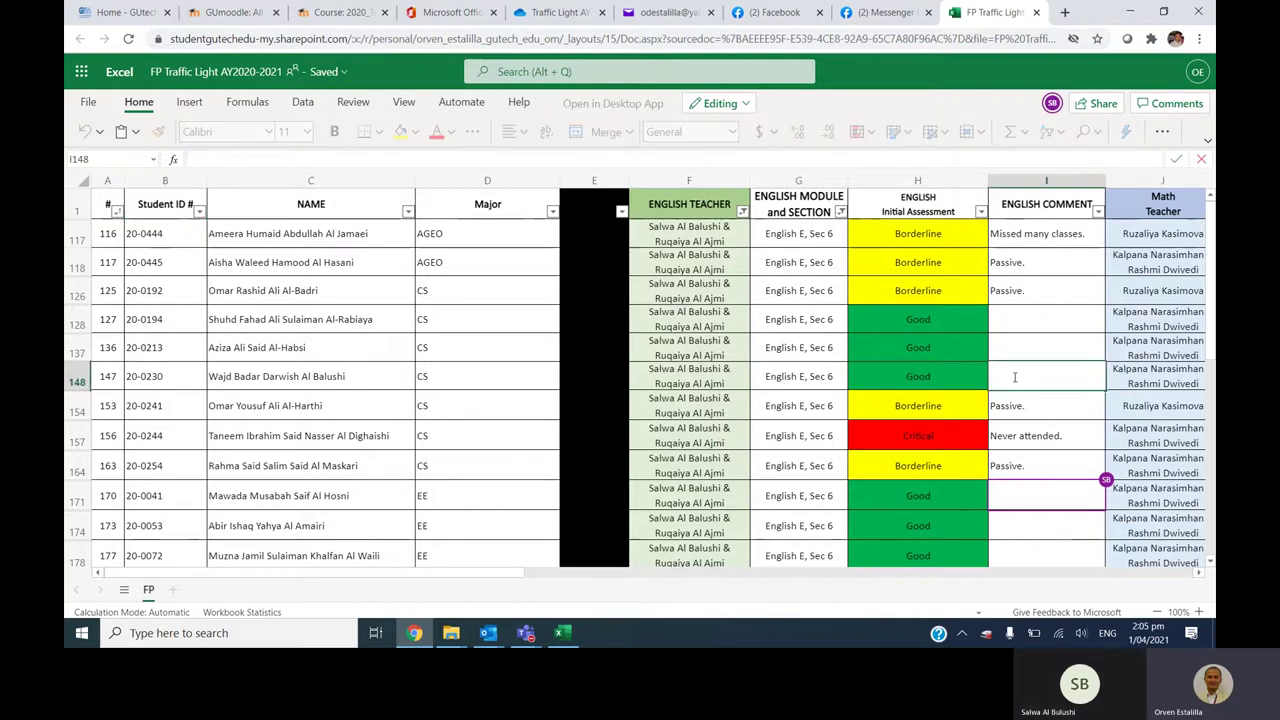
{"action": "type", "text": "Good"}
{"action": "key", "text": "Return"}
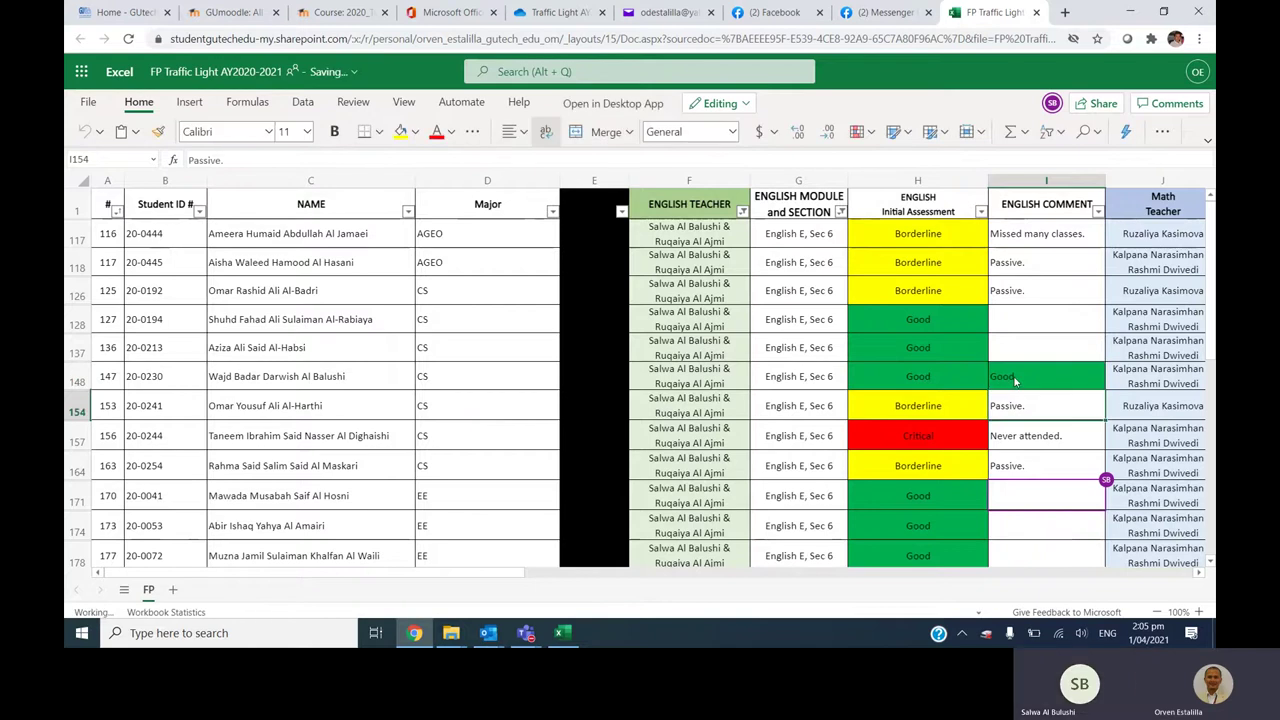
Step: Recheck the row 148 comment and view the English Teacher filter options without changing them
{"action": "key", "text": "Up"}
{"action": "left_click", "coordinate": [1024, 340]}
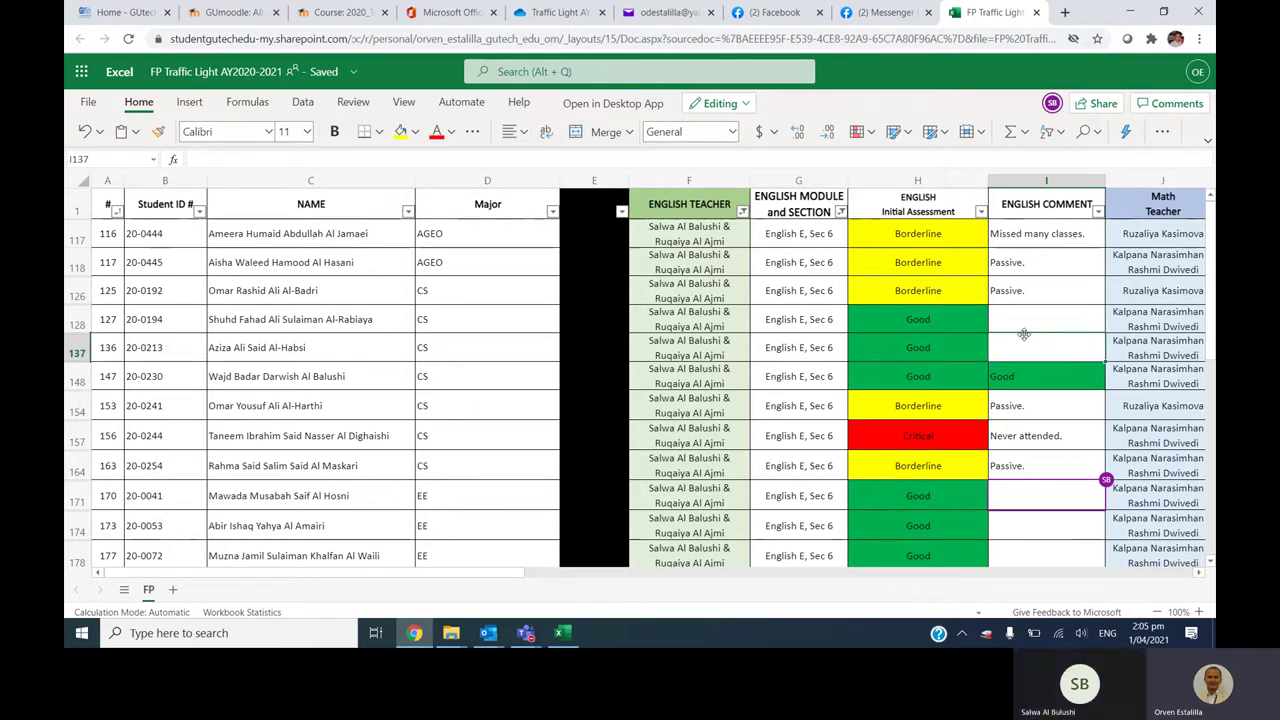
{"action": "left_click", "coordinate": [1044, 384]}
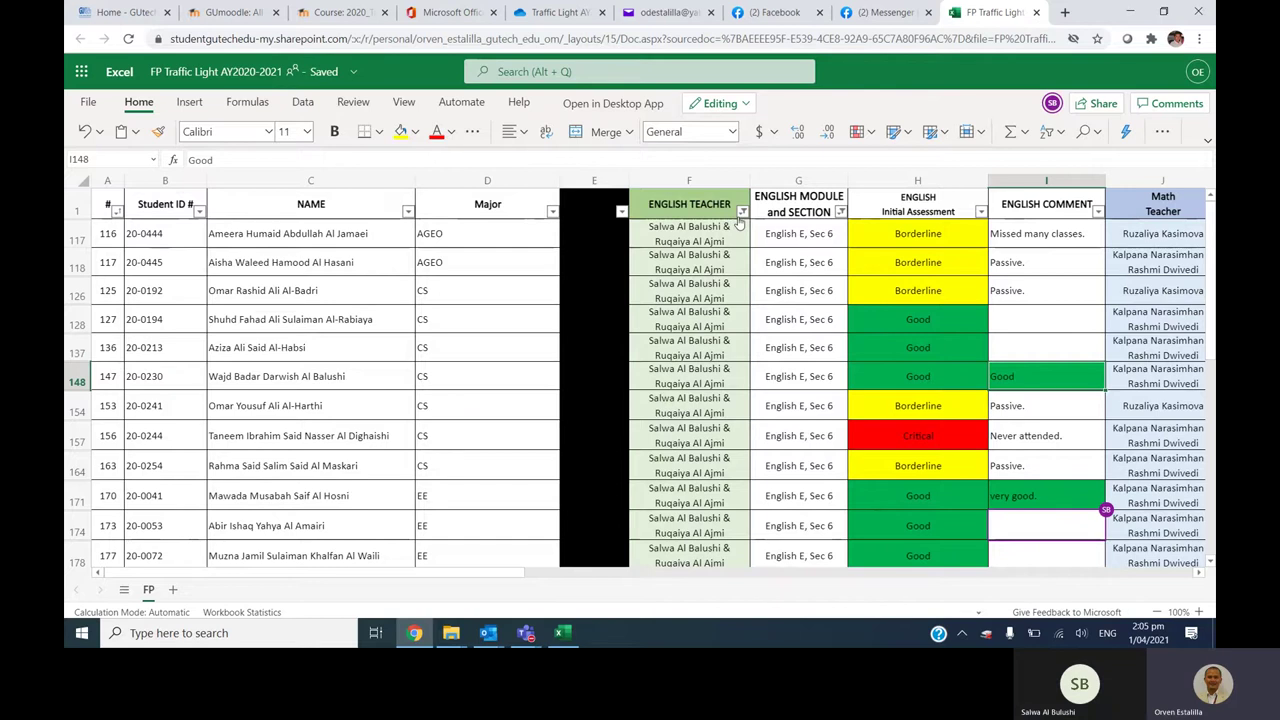
{"action": "left_click", "coordinate": [742, 212]}
{"action": "left_click", "coordinate": [887, 583]}
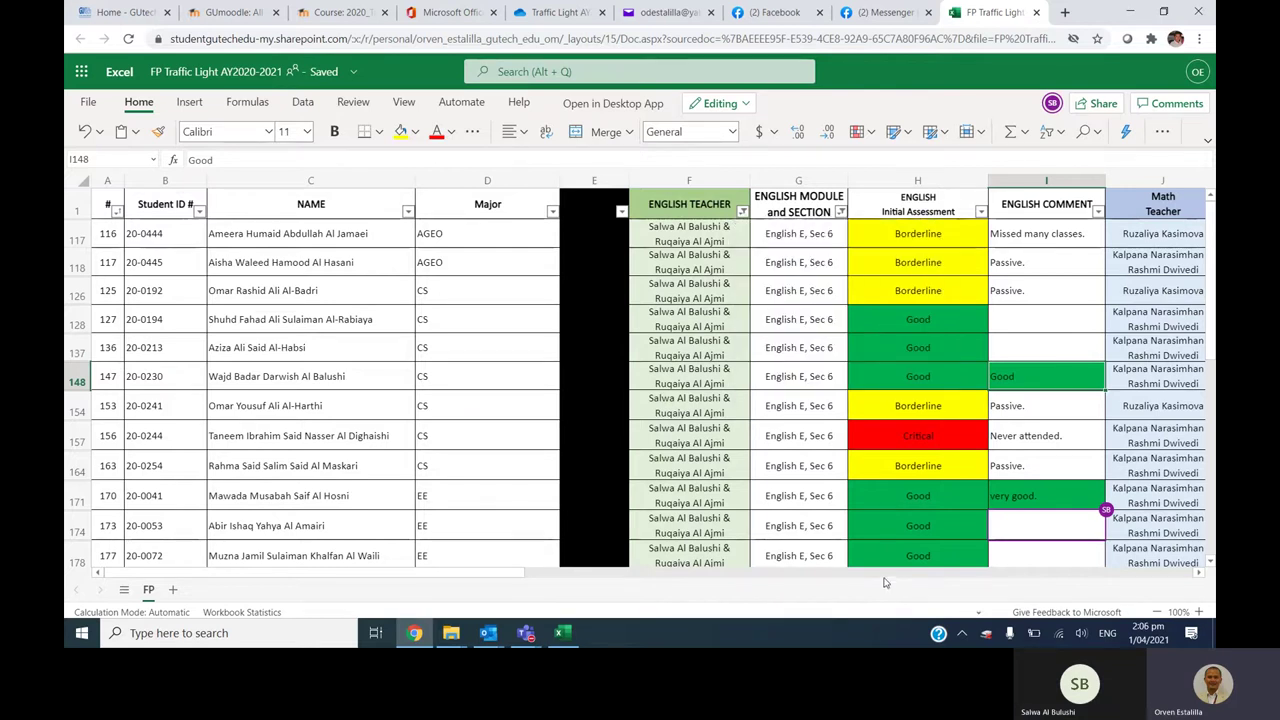
Step: Inspect the IT Teacher filter's teacher list and close it unchanged
{"action": "left_click_drag", "start_coordinate": [530, 578], "coordinate": [920, 586]}
{"action": "left_click", "coordinate": [726, 211]}
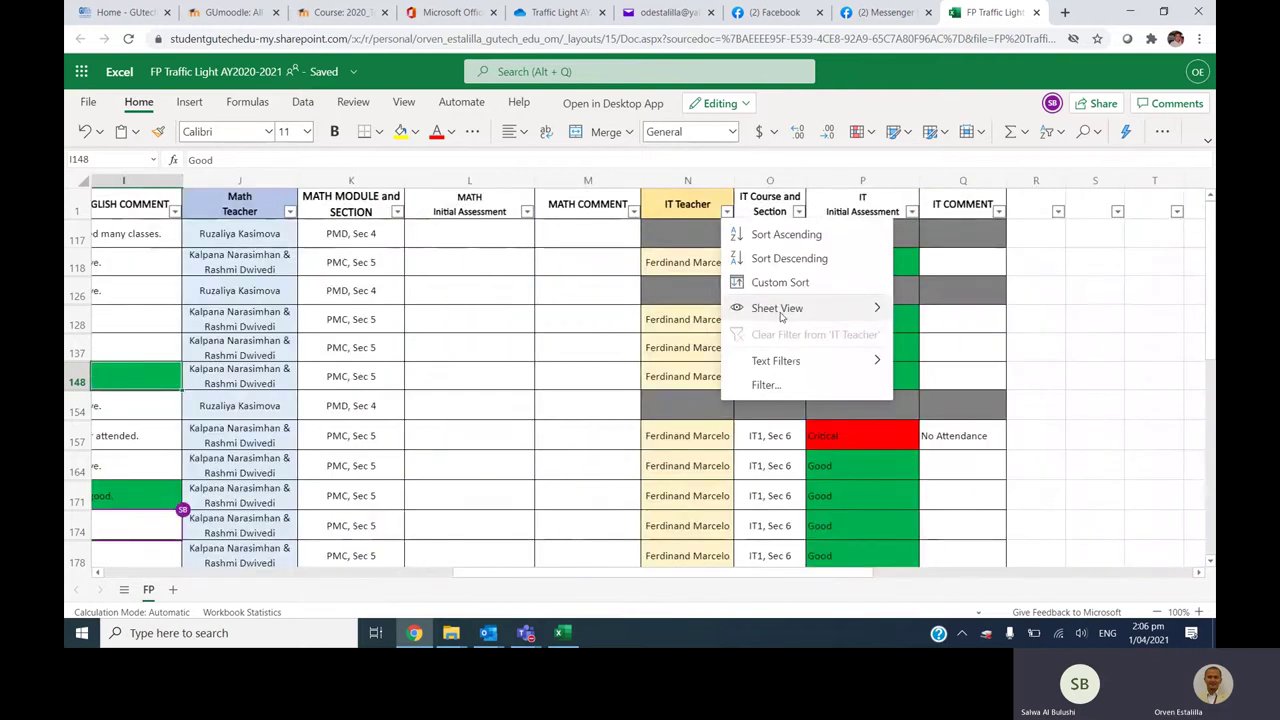
{"action": "left_click", "coordinate": [783, 381]}
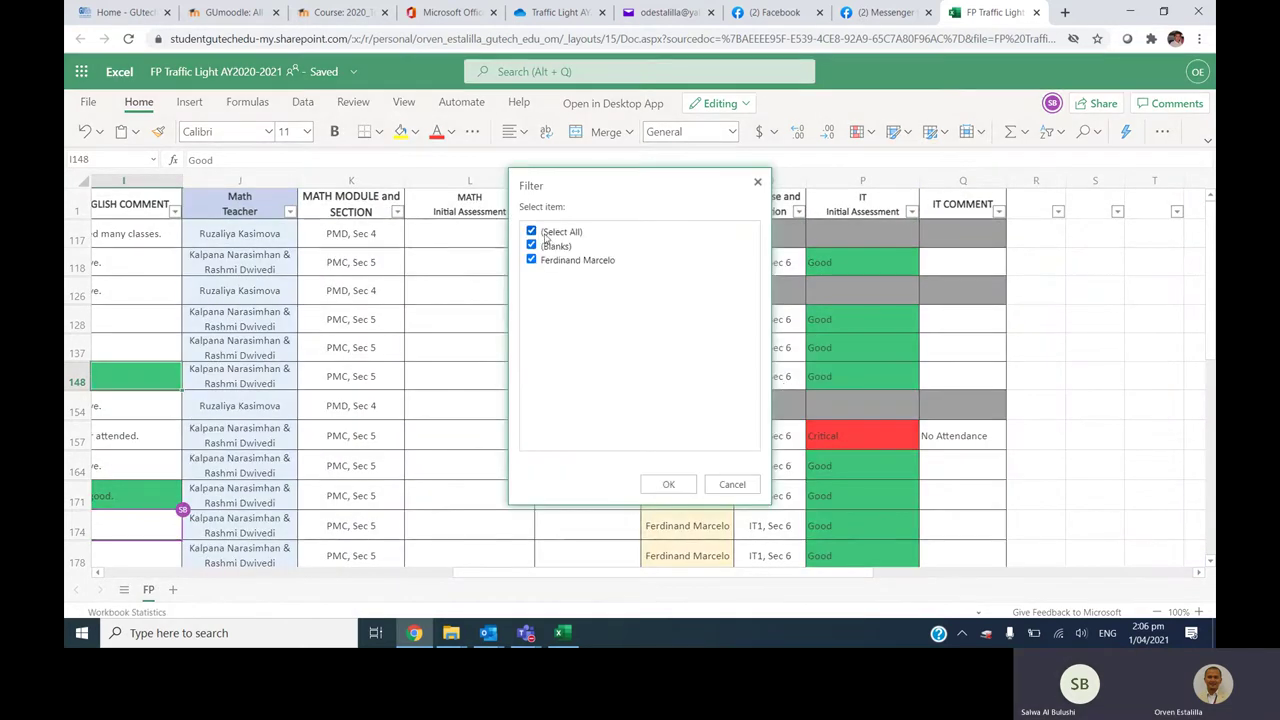
{"action": "left_click", "coordinate": [733, 485]}
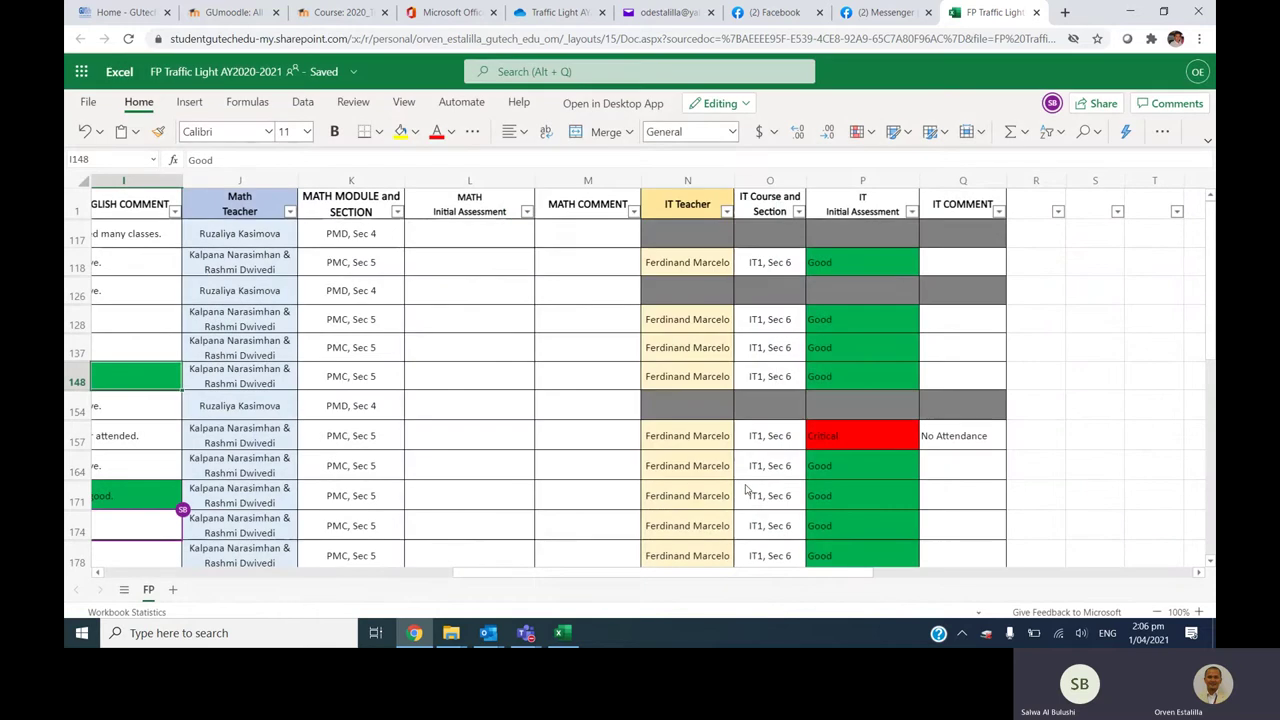
{"action": "scroll", "coordinate": [856, 577], "scroll_direction": "left", "scroll_amount": 3}
{"action": "scroll", "coordinate": [856, 577], "scroll_direction": "left", "scroll_amount": 3}
{"action": "scroll", "coordinate": [869, 172], "scroll_direction": "left", "scroll_amount": 3}
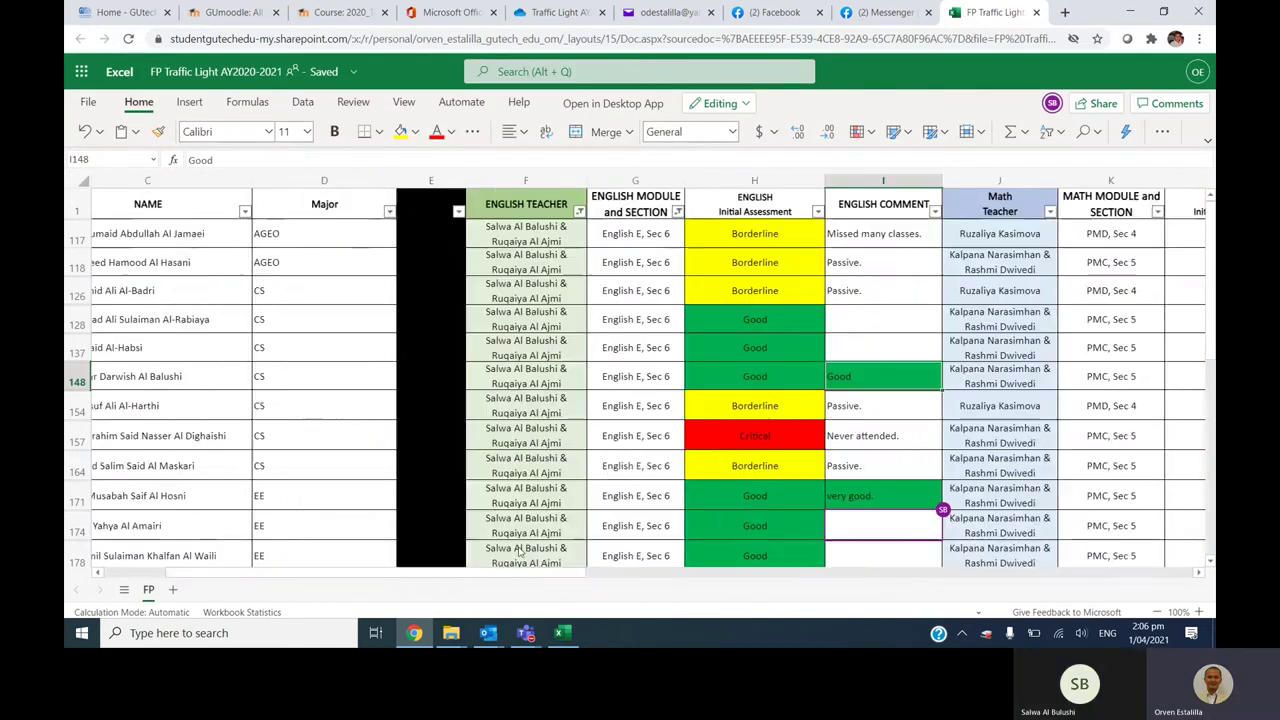
{"action": "scroll", "coordinate": [869, 172], "scroll_direction": "left", "scroll_amount": 2}
Step: View the English module section list unchanged, then undo the 'Good' comment in row 148
{"action": "left_click", "coordinate": [841, 212]}
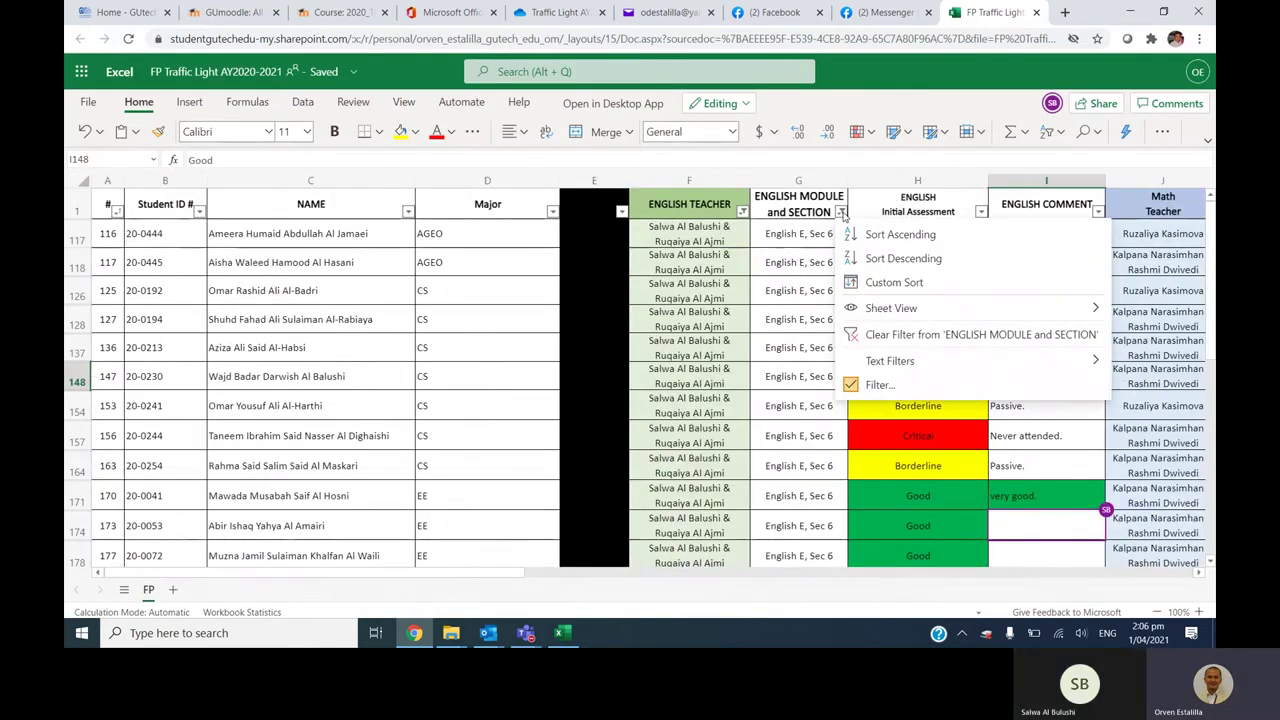
{"action": "left_click", "coordinate": [878, 385]}
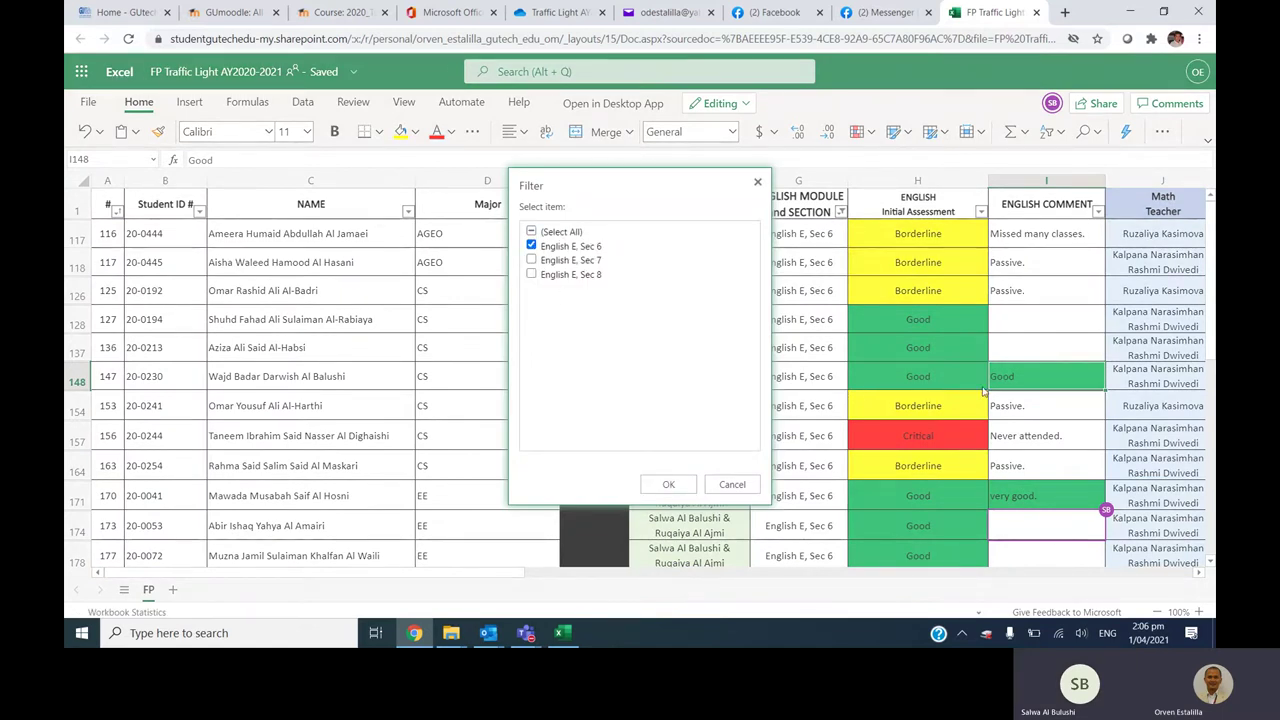
{"action": "left_click", "coordinate": [732, 484]}
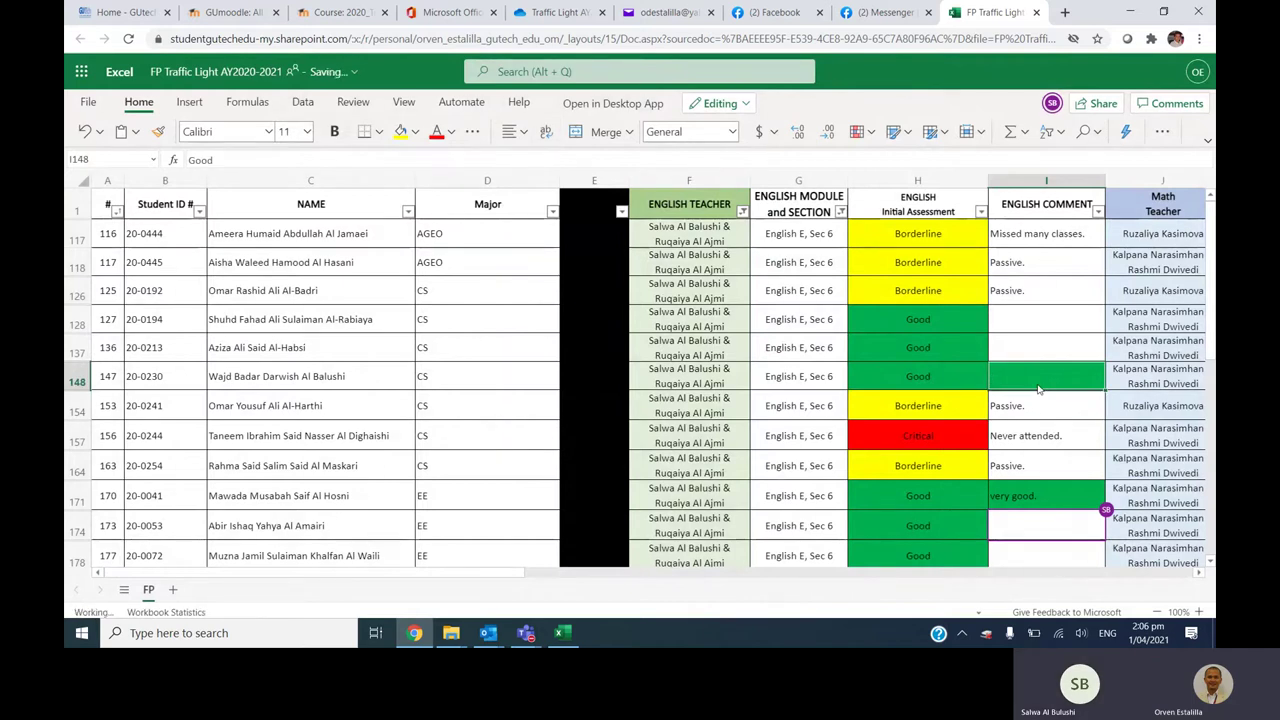
{"action": "key", "text": "ctrl+z"}
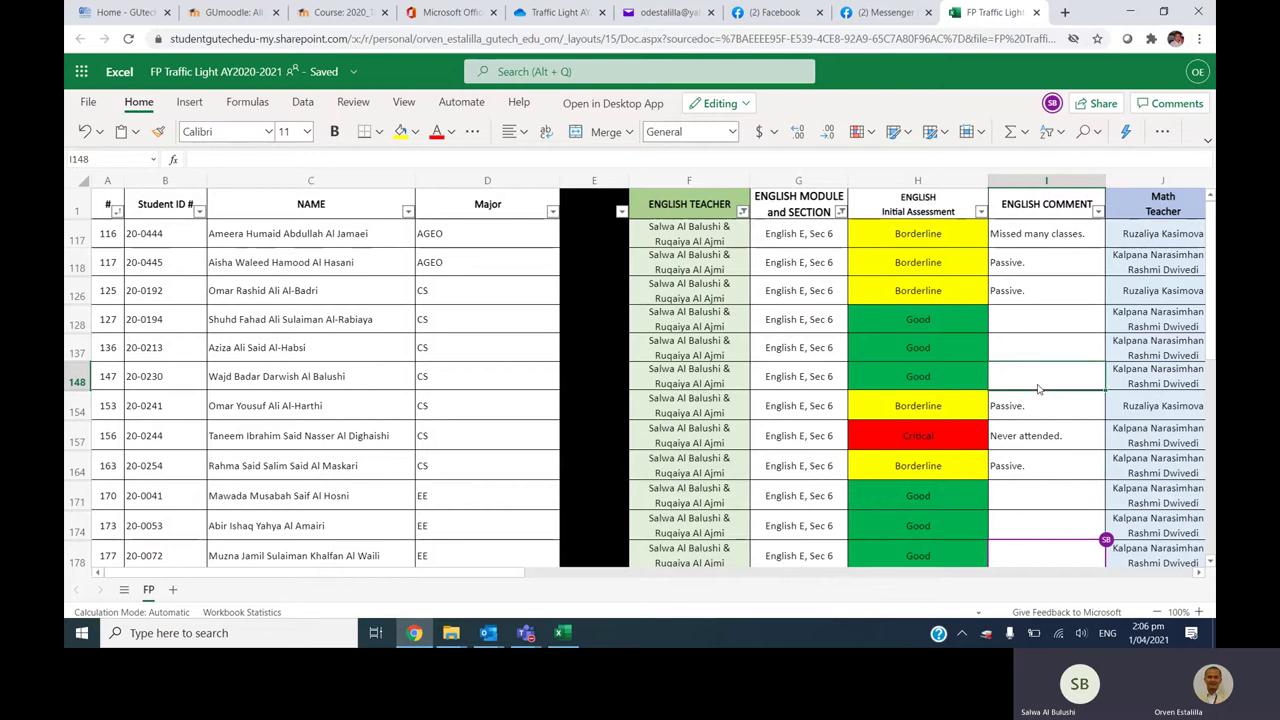
Step: Set the ENGLISH MODULE filter to (Select All) and show everyone's sorting and filtering
{"action": "left_click", "coordinate": [840, 212]}
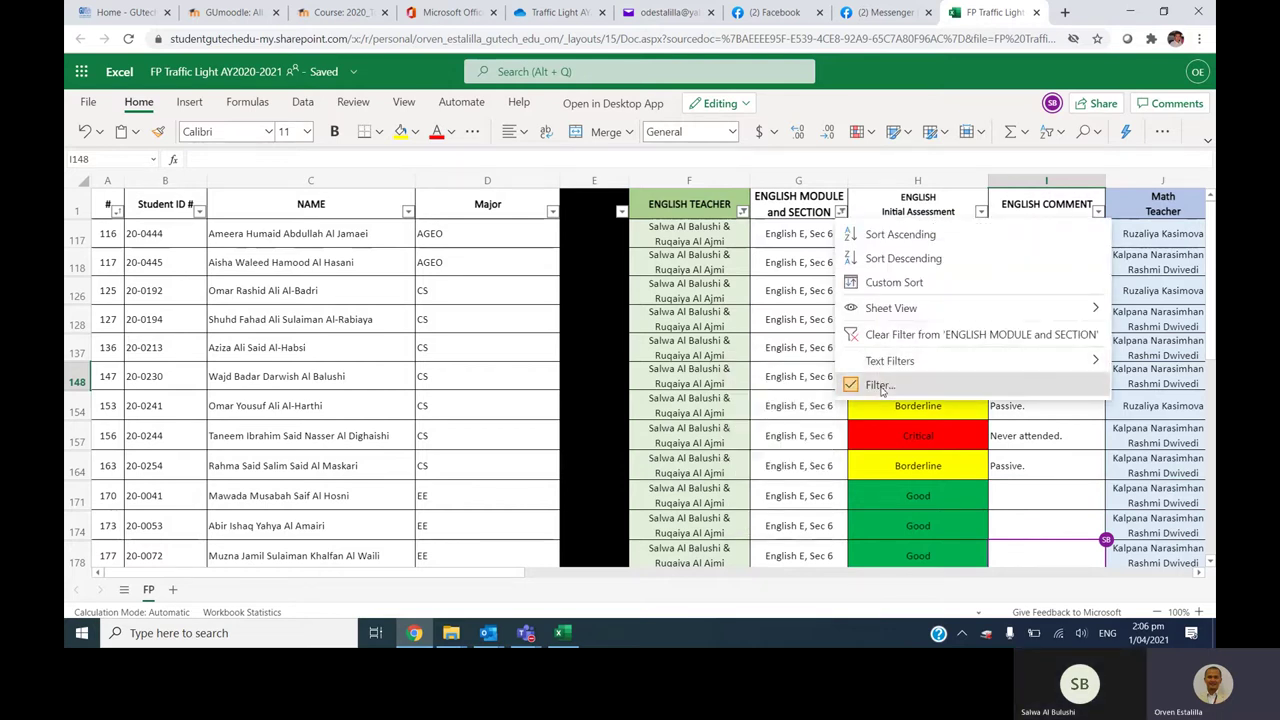
{"action": "left_click", "coordinate": [880, 384]}
{"action": "left_click", "coordinate": [556, 233]}
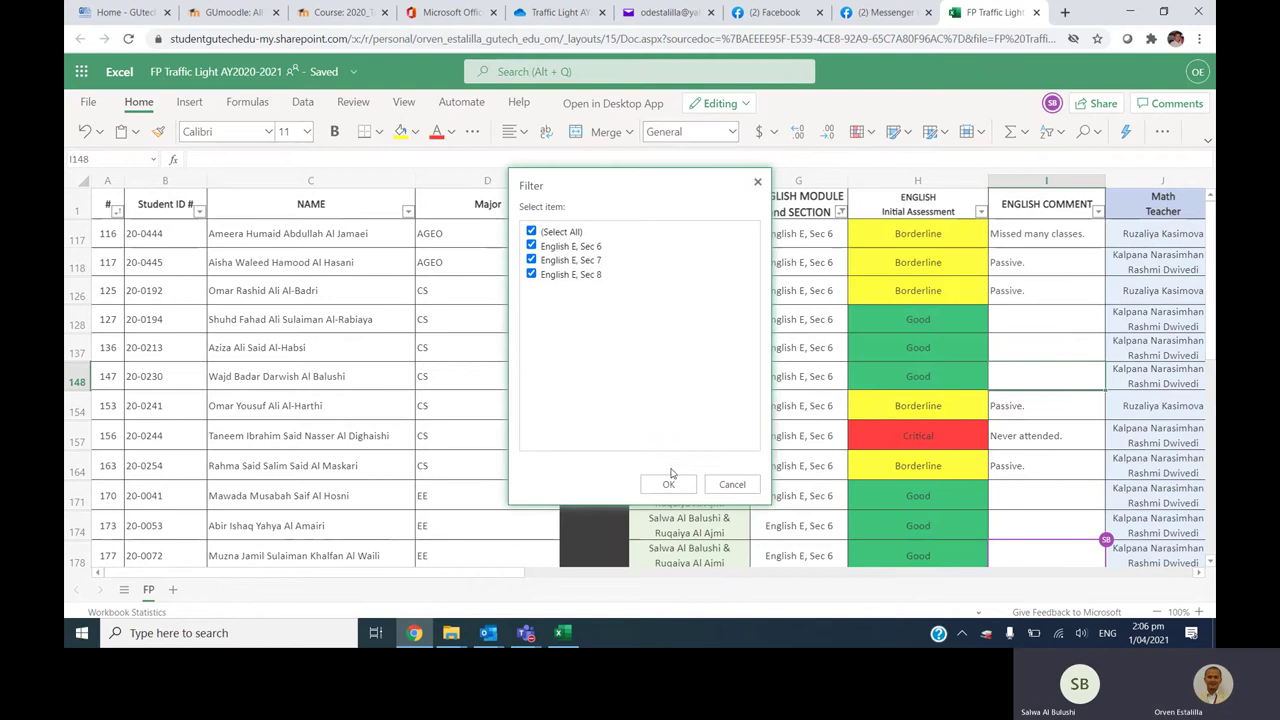
{"action": "left_click", "coordinate": [672, 487]}
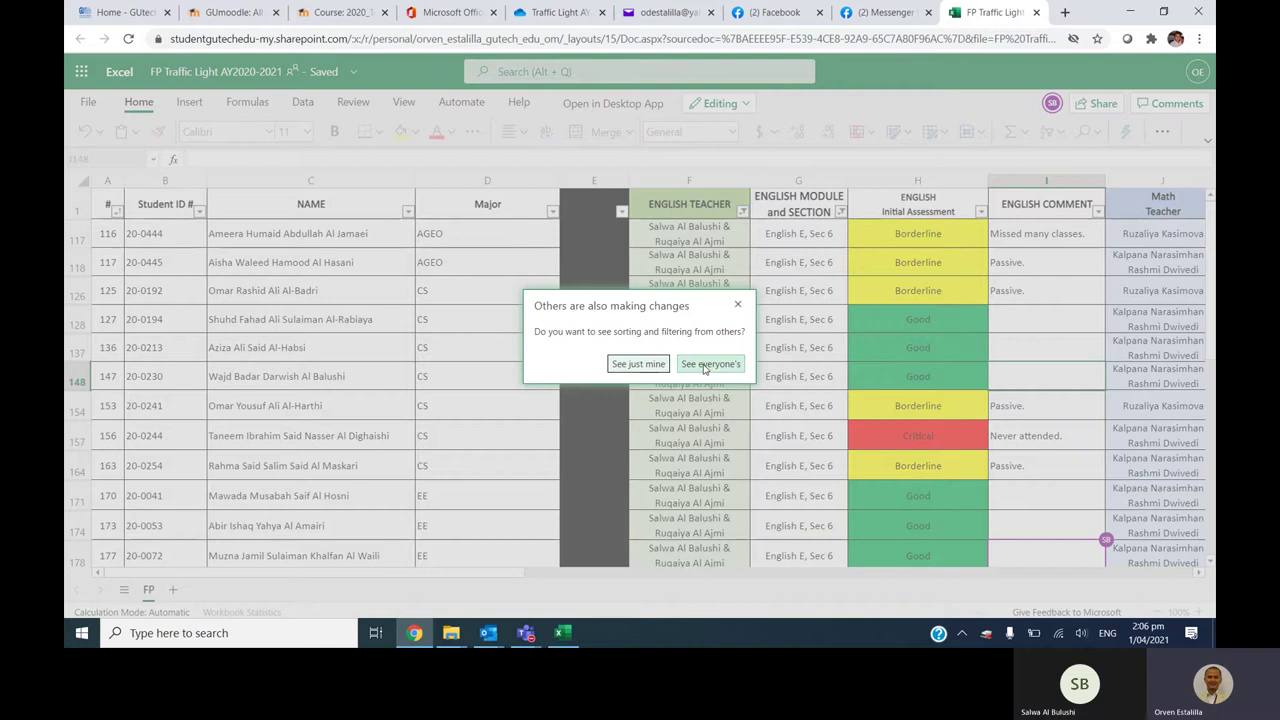
{"action": "left_click", "coordinate": [706, 366]}
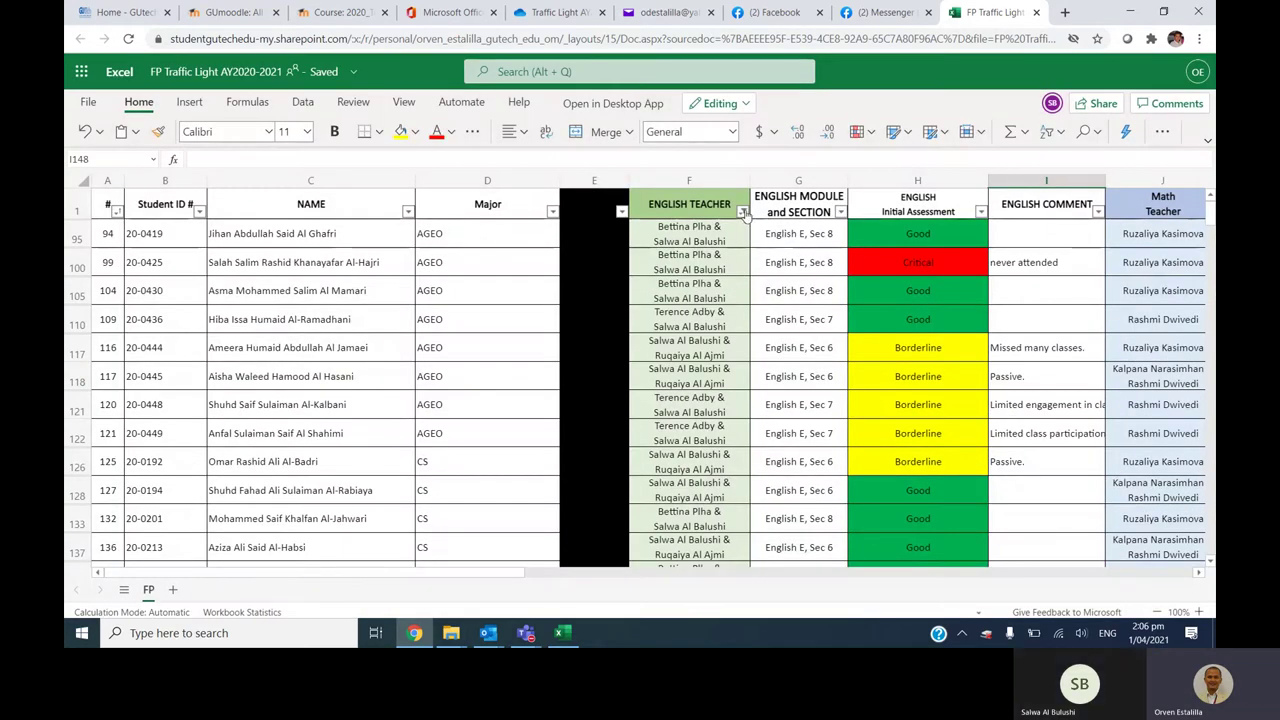
Step: Set the ENGLISH TEACHER filter to (Select All) so every teacher's students show
{"action": "left_click", "coordinate": [742, 211]}
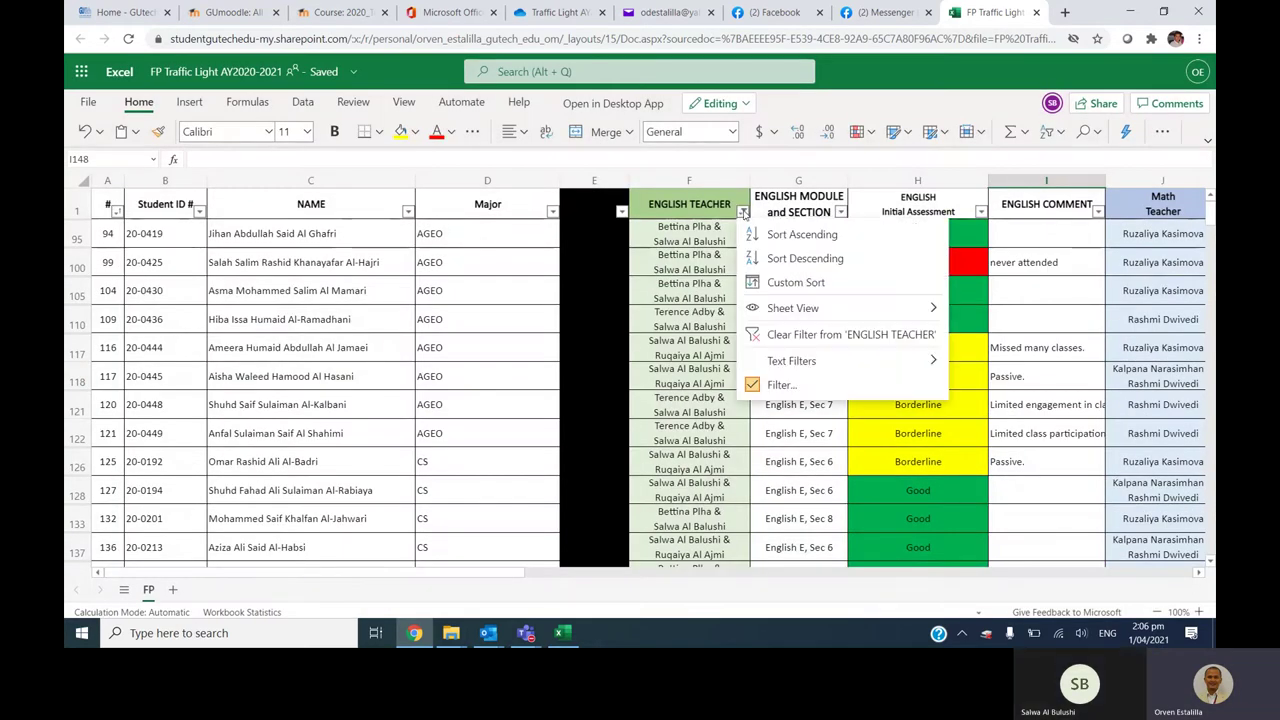
{"action": "left_click", "coordinate": [781, 384]}
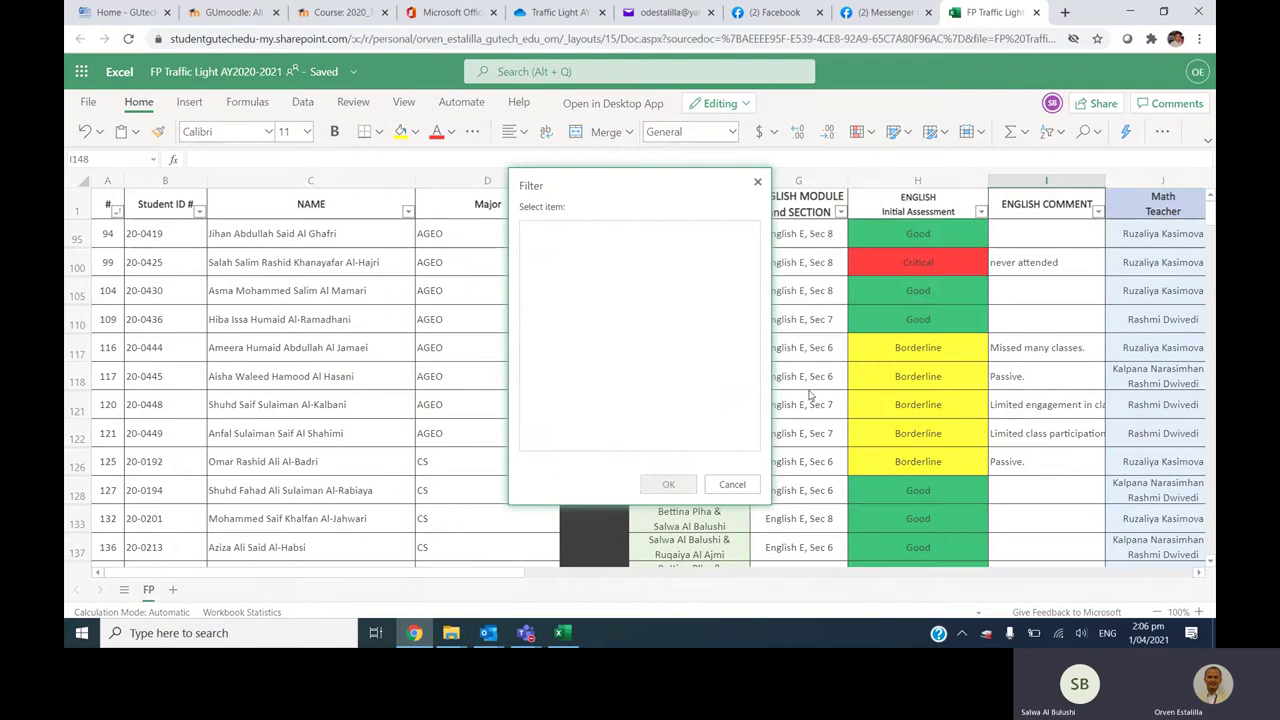
{"action": "left_click", "coordinate": [561, 233]}
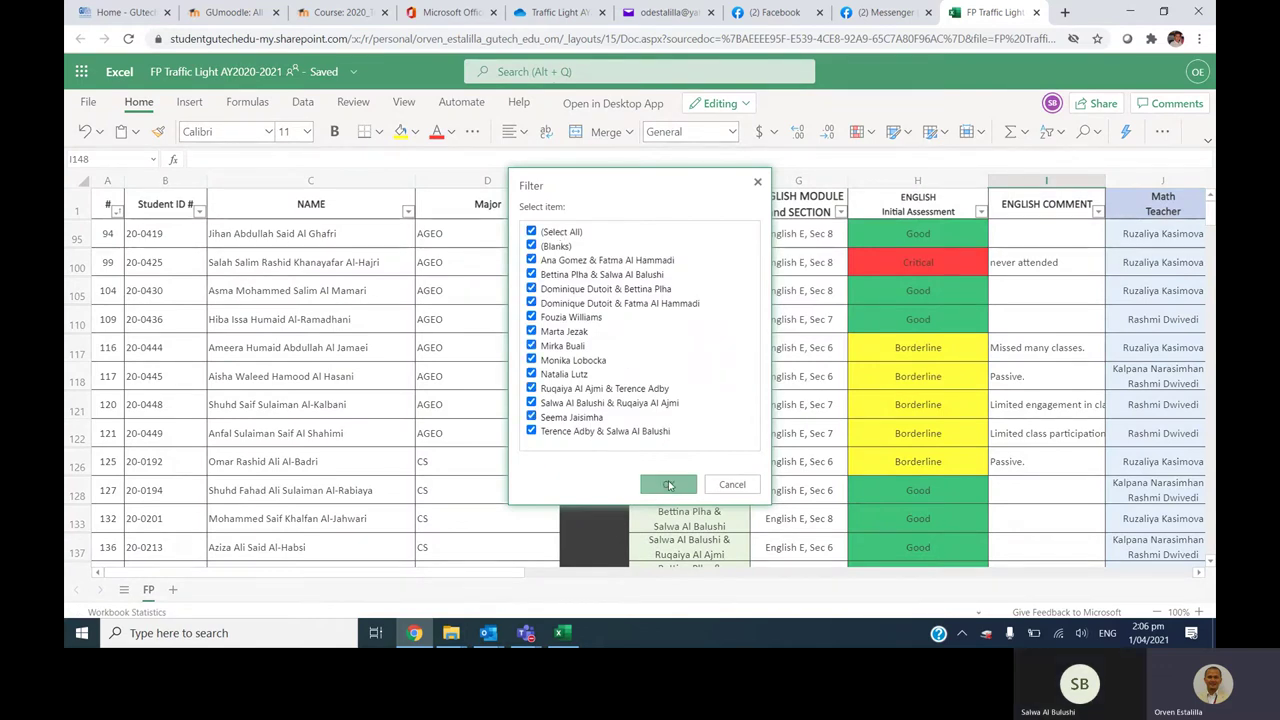
{"action": "left_click", "coordinate": [668, 484]}
{"action": "left_click_drag", "start_coordinate": [360, 574], "coordinate": [730, 574]}
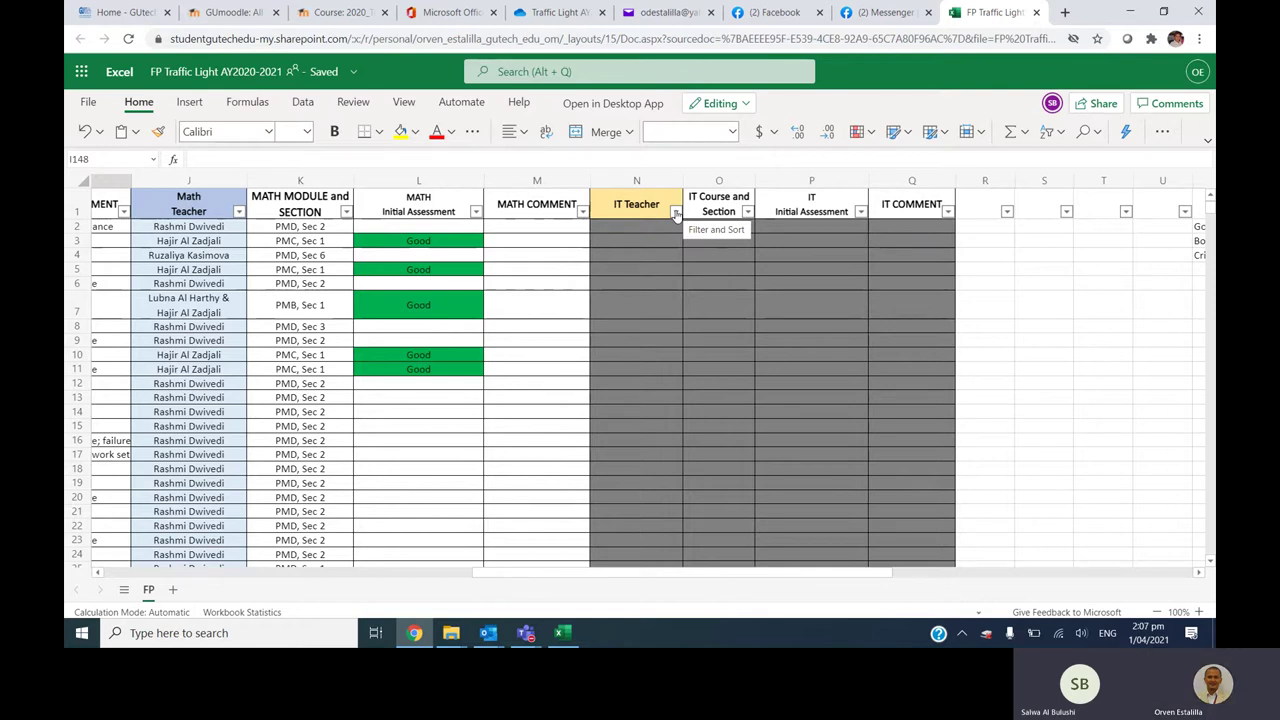
Step: Filter the IT Teacher column to a single teacher, listing their IT1 Sec 7 and Sec 8 students
{"action": "left_click", "coordinate": [676, 213]}
{"action": "mouse_move", "coordinate": [725, 360]}
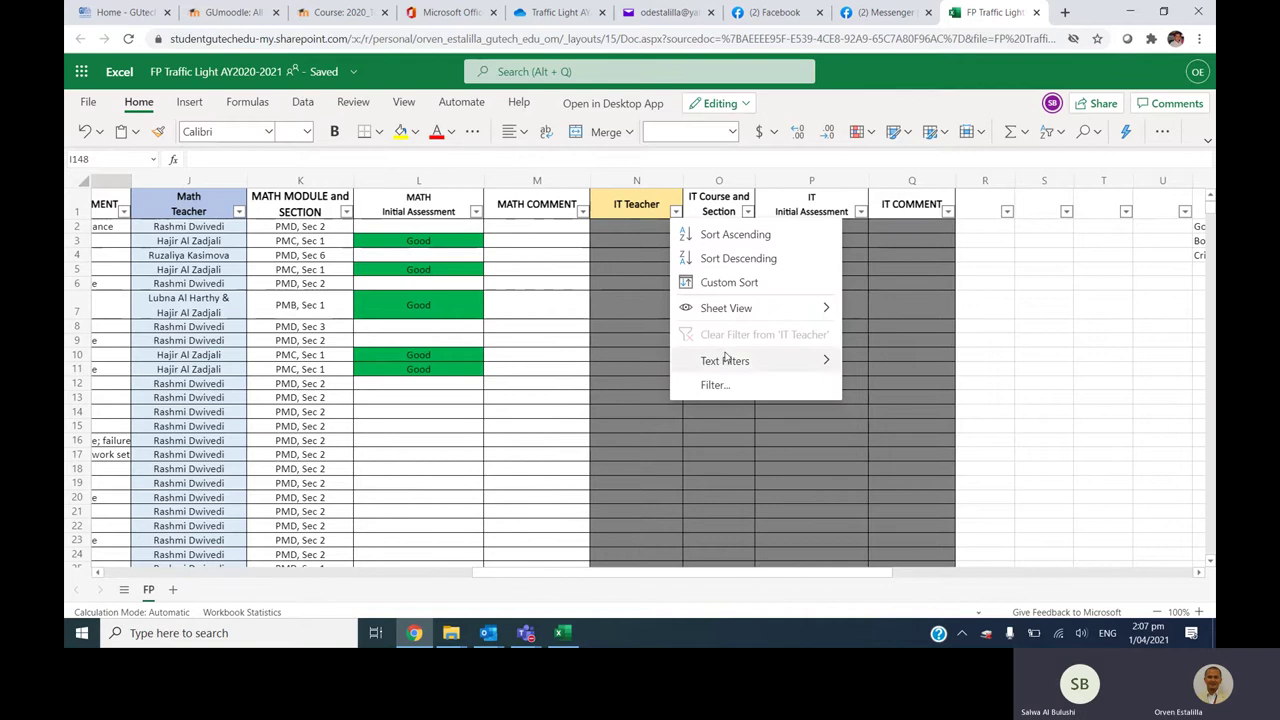
{"action": "left_click", "coordinate": [728, 385]}
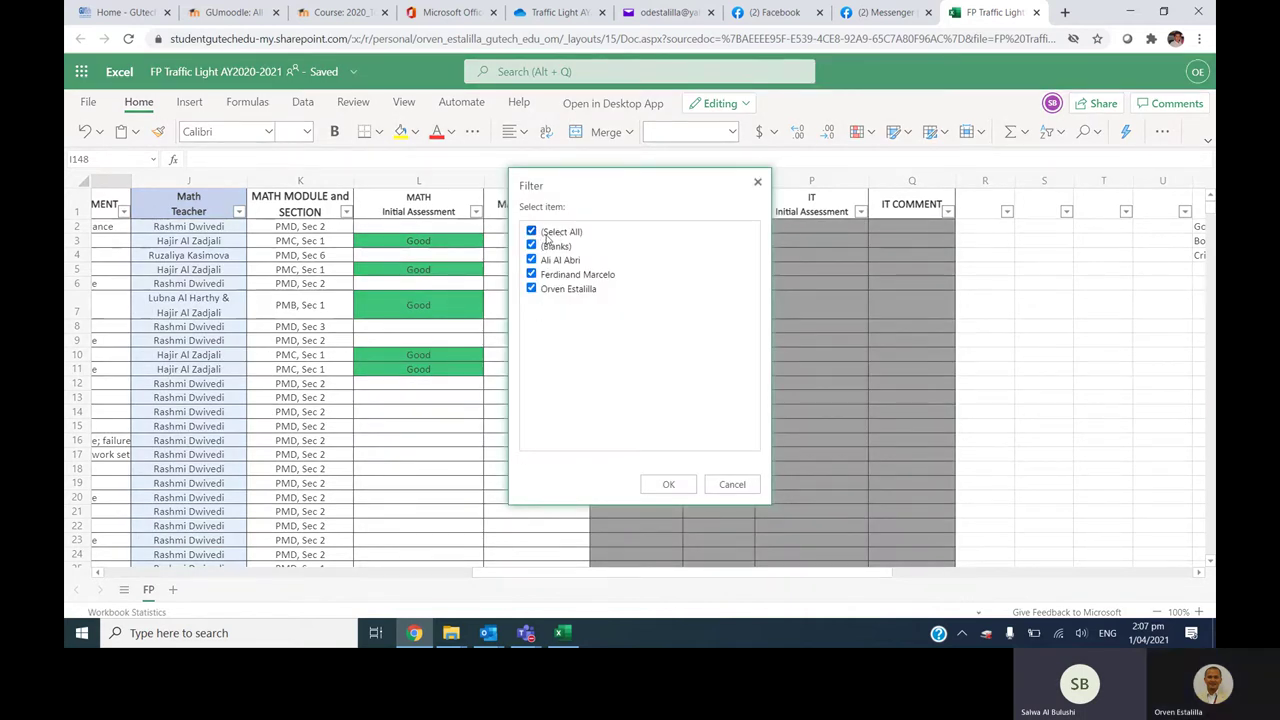
{"action": "left_click", "coordinate": [547, 233]}
{"action": "left_click", "coordinate": [662, 484]}
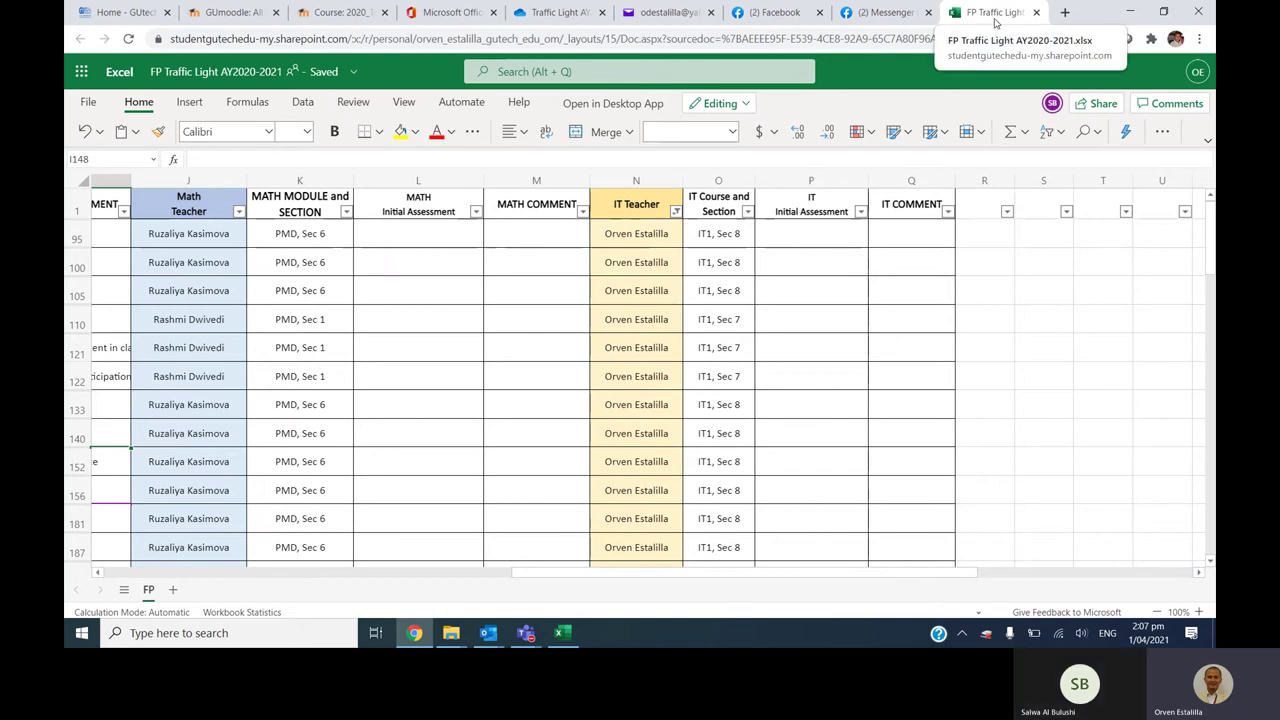
{"action": "left_click", "coordinate": [585, 265]}
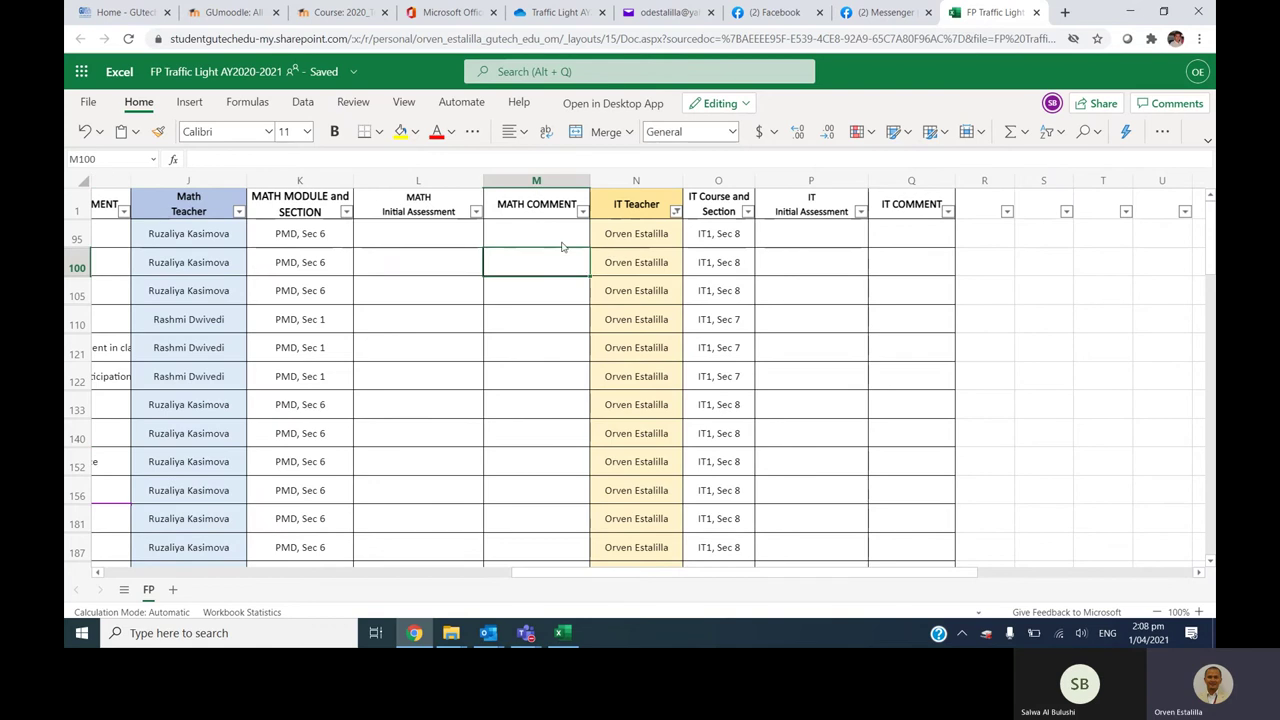
{"action": "mouse_move", "coordinate": [526, 633]}
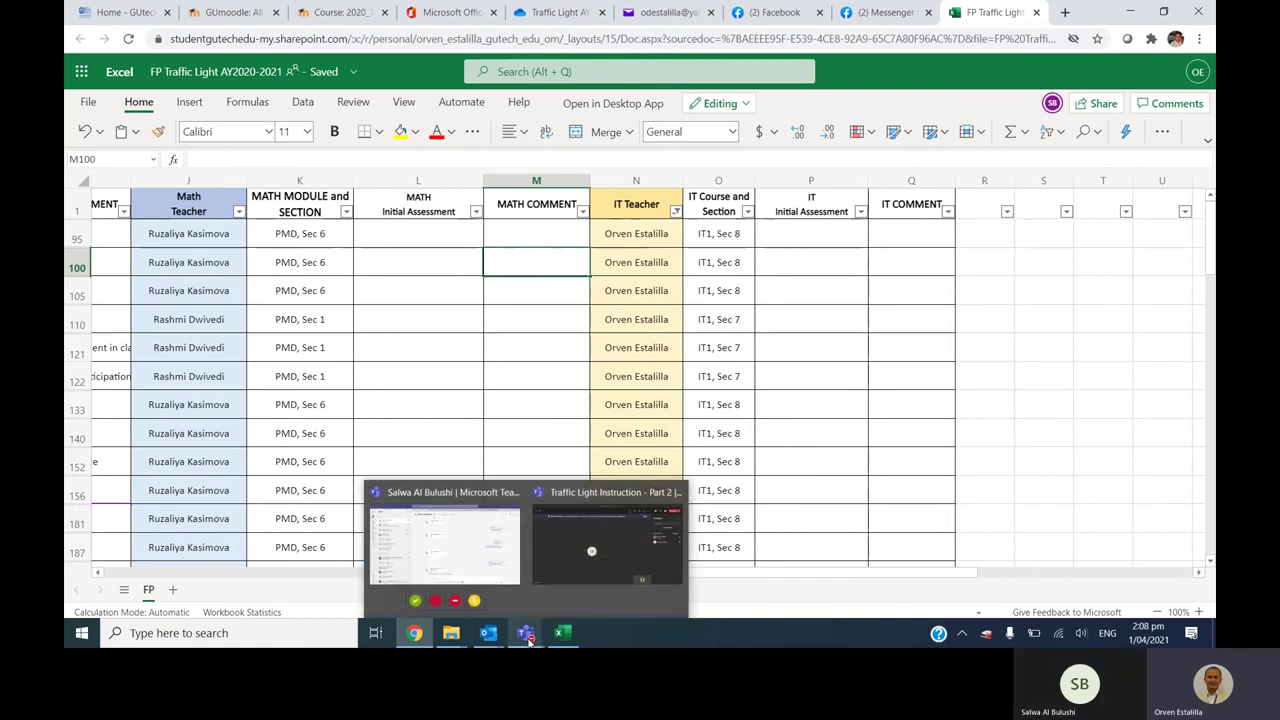
Step: Return to the Traffic Light Instruction - Part 2 Teams meeting and stop screen sharing
{"action": "left_click", "coordinate": [594, 496]}
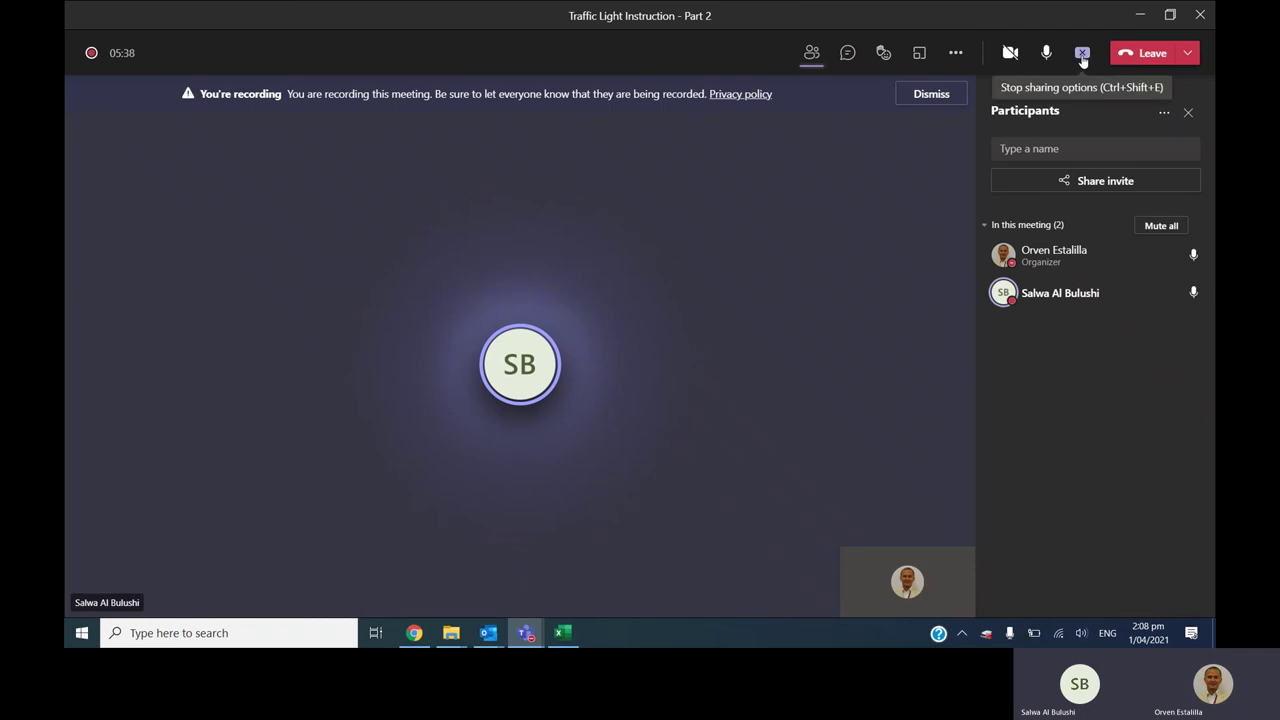
{"action": "left_click", "coordinate": [1082, 55]}
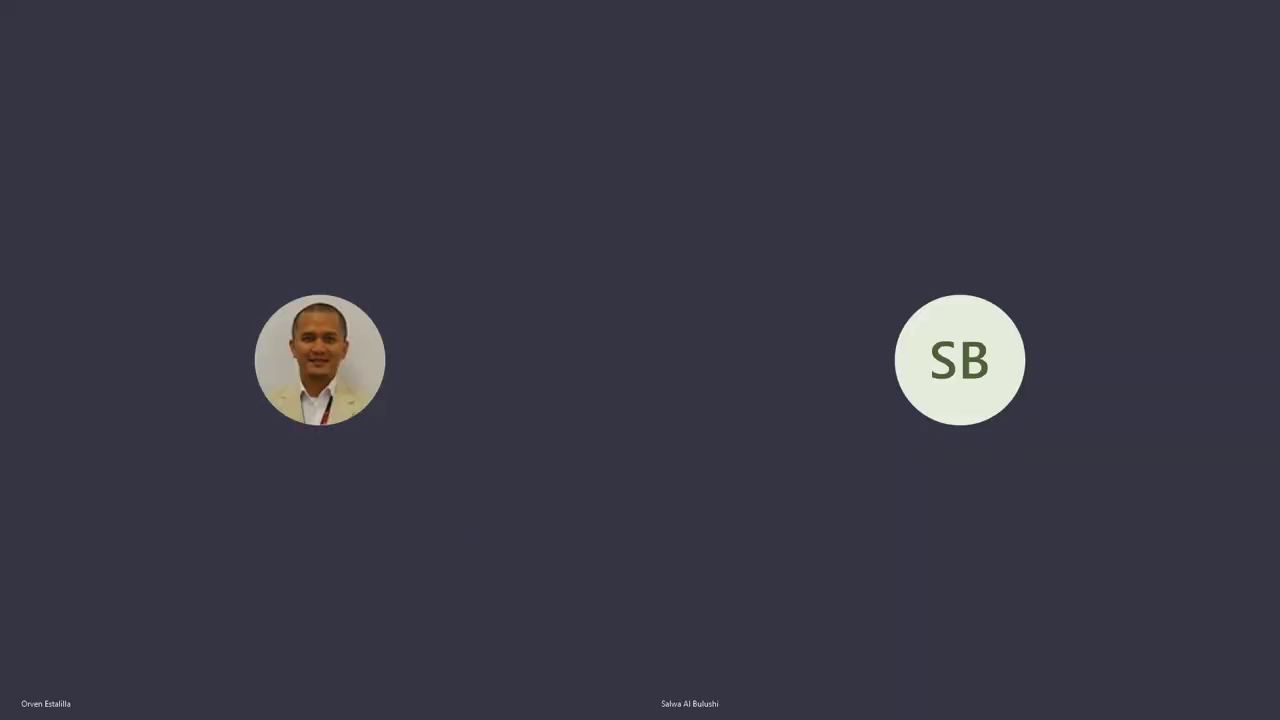